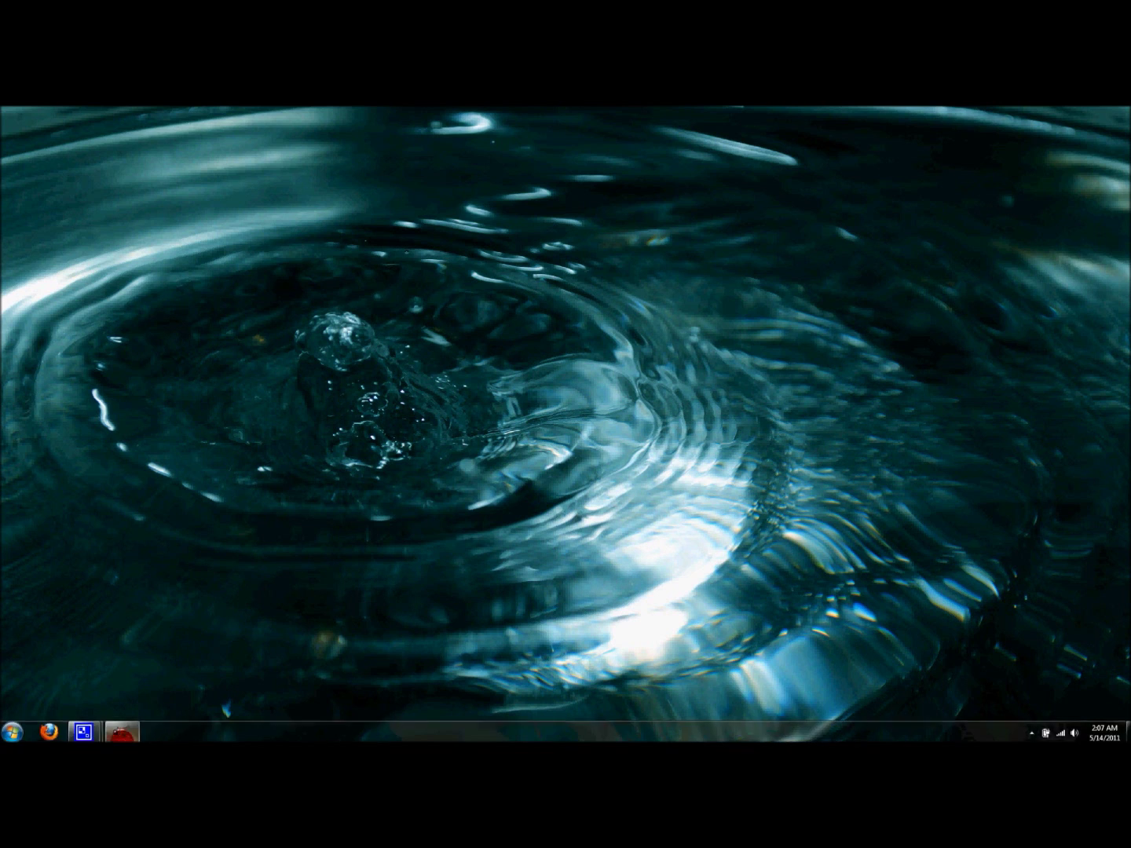
# - Create a new 640×400 pixel image with its fill set to the white Background color
pyautogui.click(119, 732)
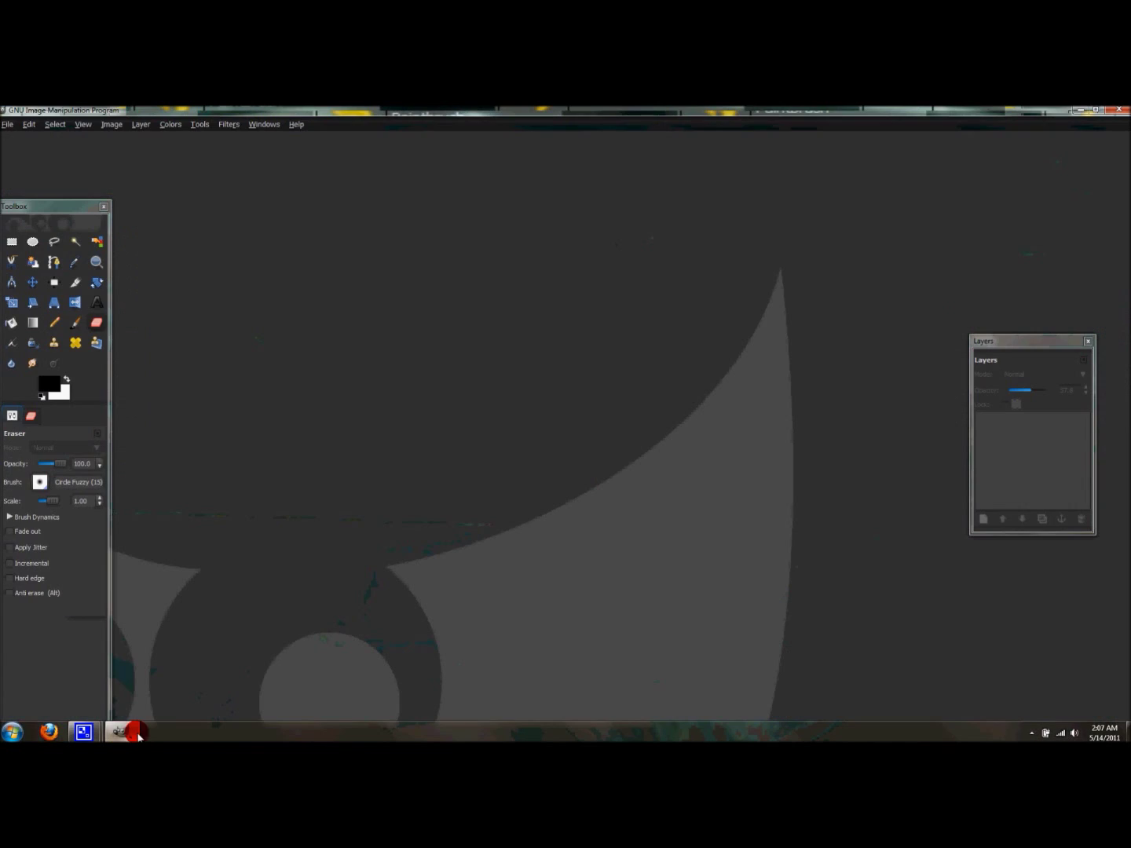
pyautogui.click(8, 124)
pyautogui.click(20, 138)
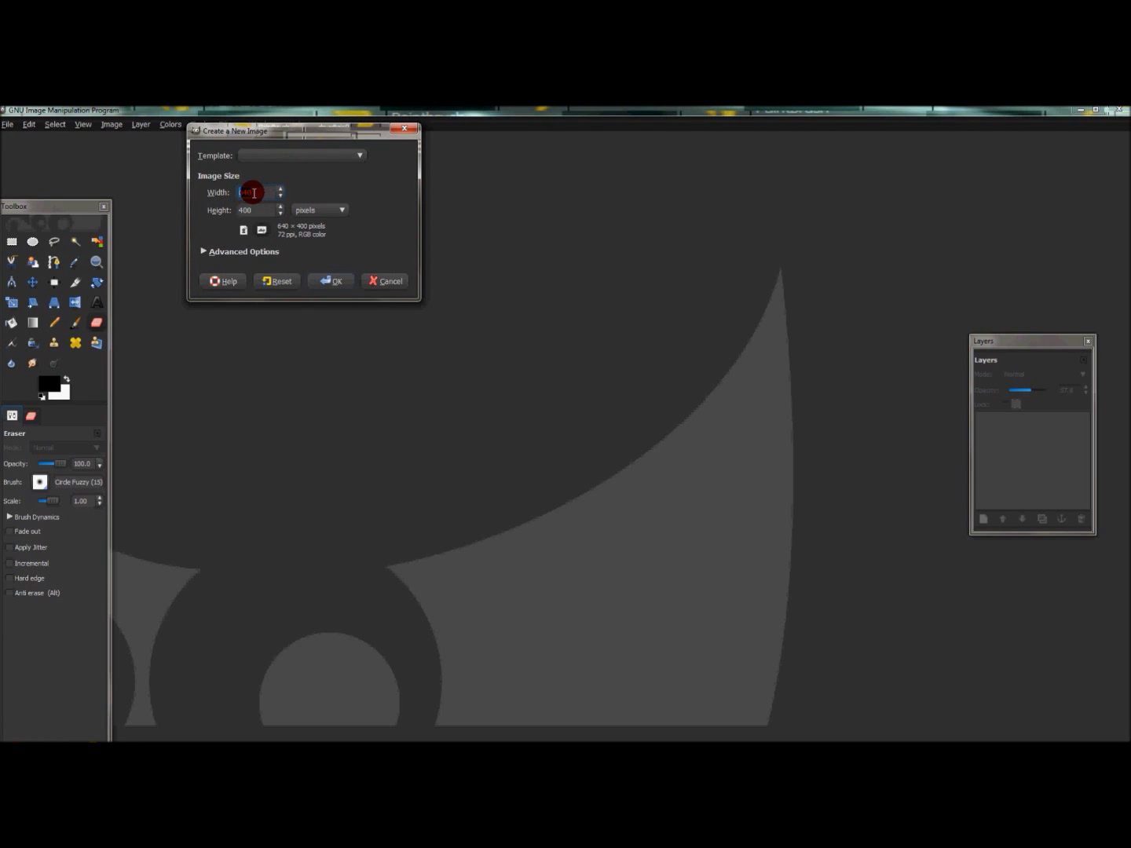
pyautogui.click(326, 290)
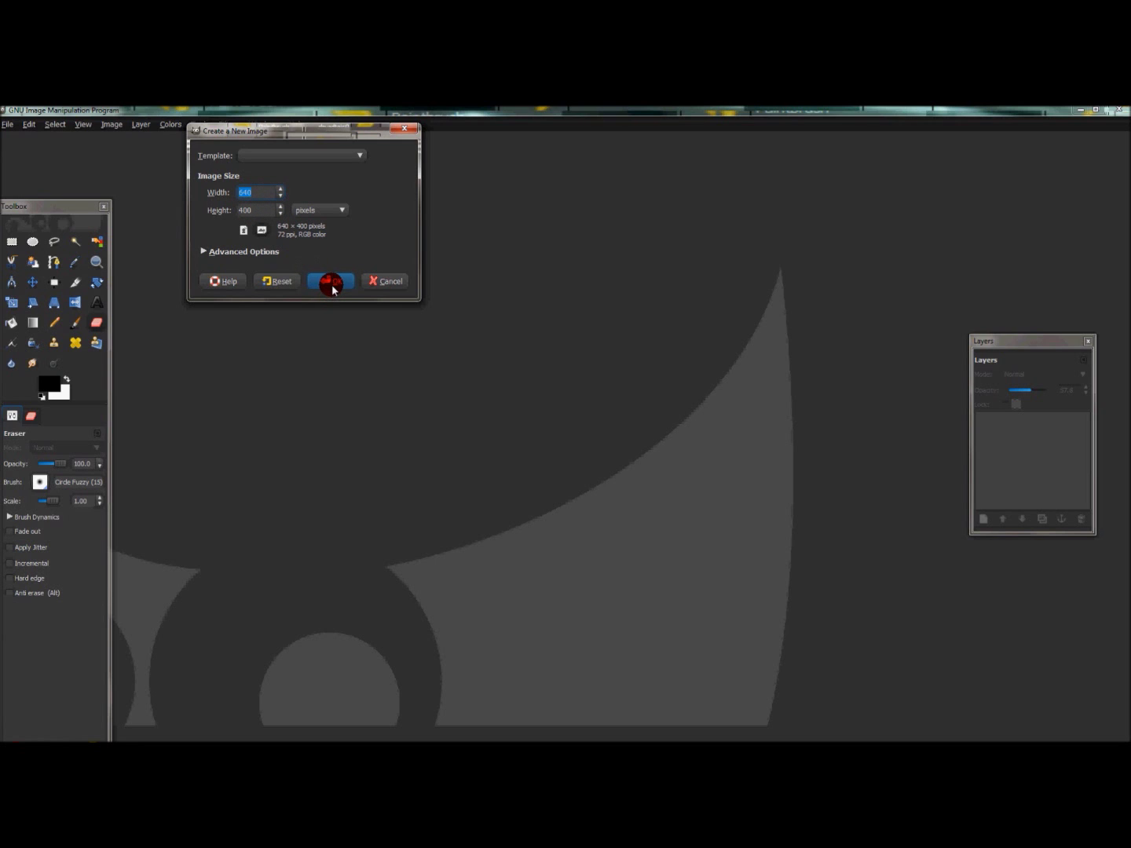
pyautogui.click(236, 252)
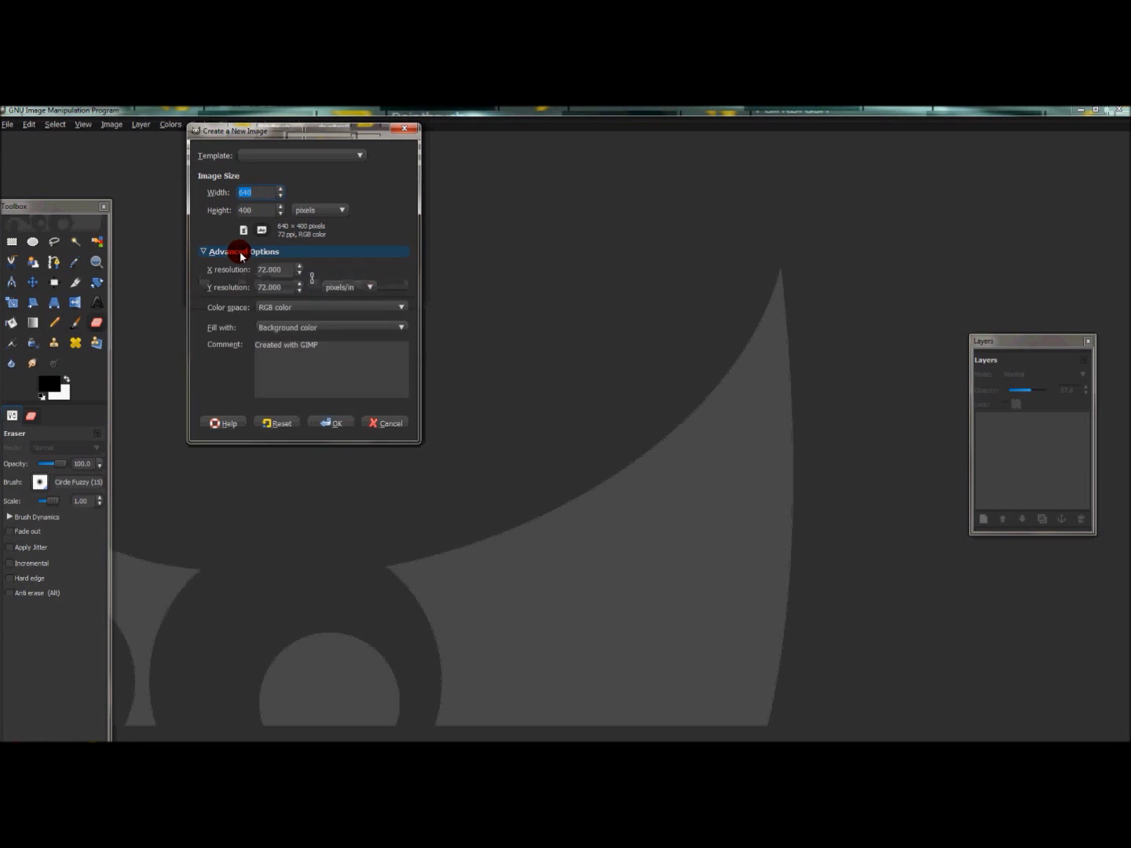
pyautogui.click(267, 327)
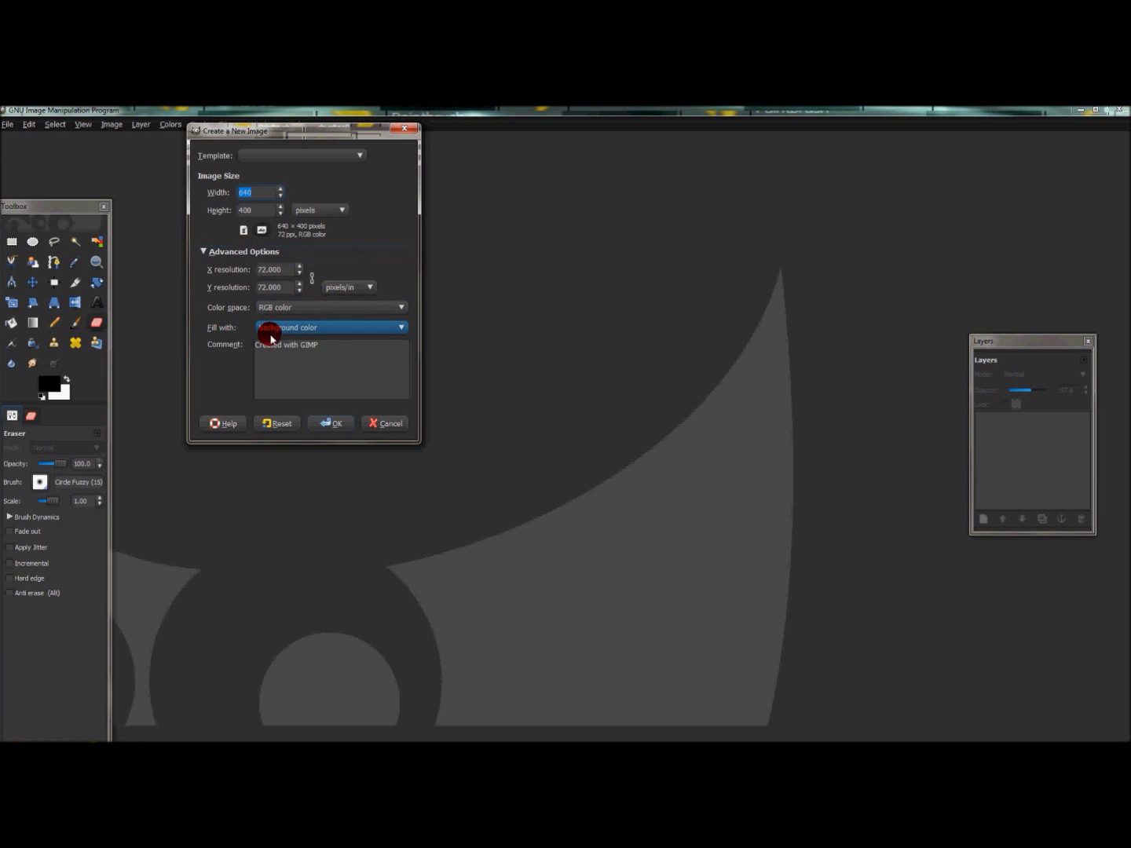
pyautogui.click(329, 345)
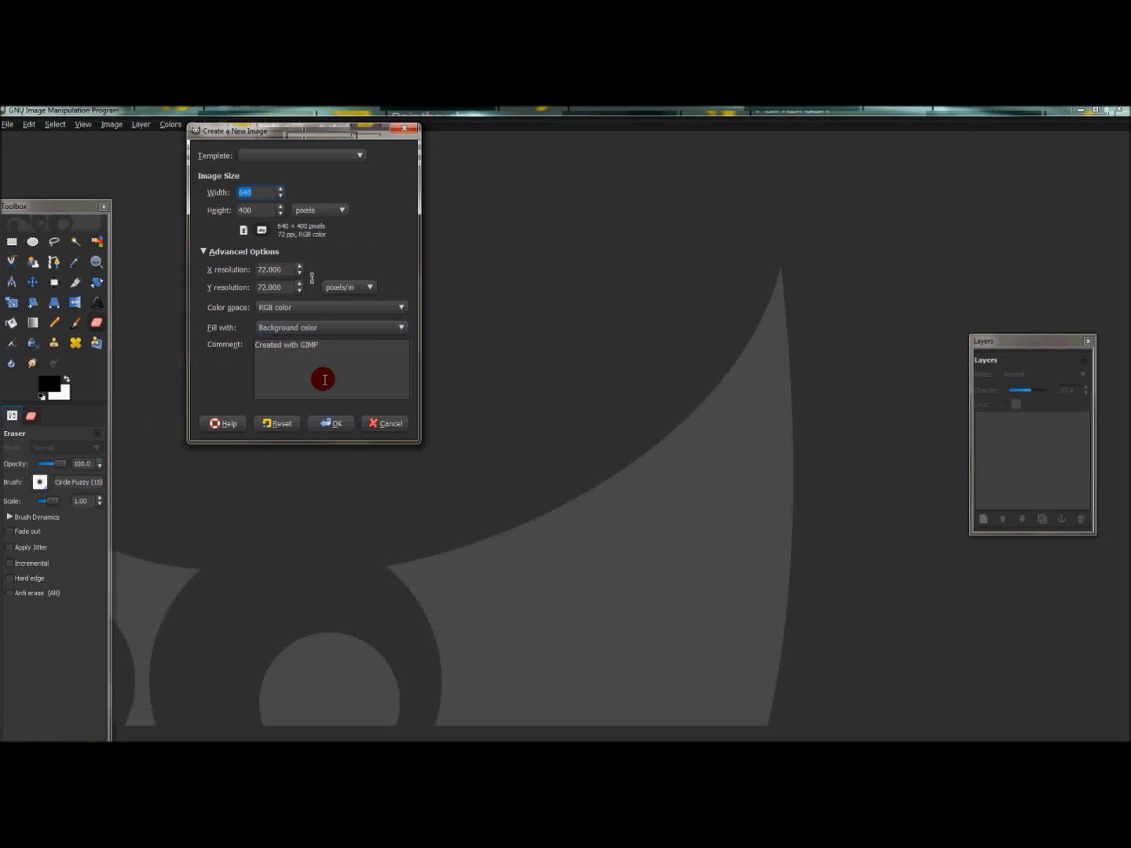
pyautogui.click(350, 425)
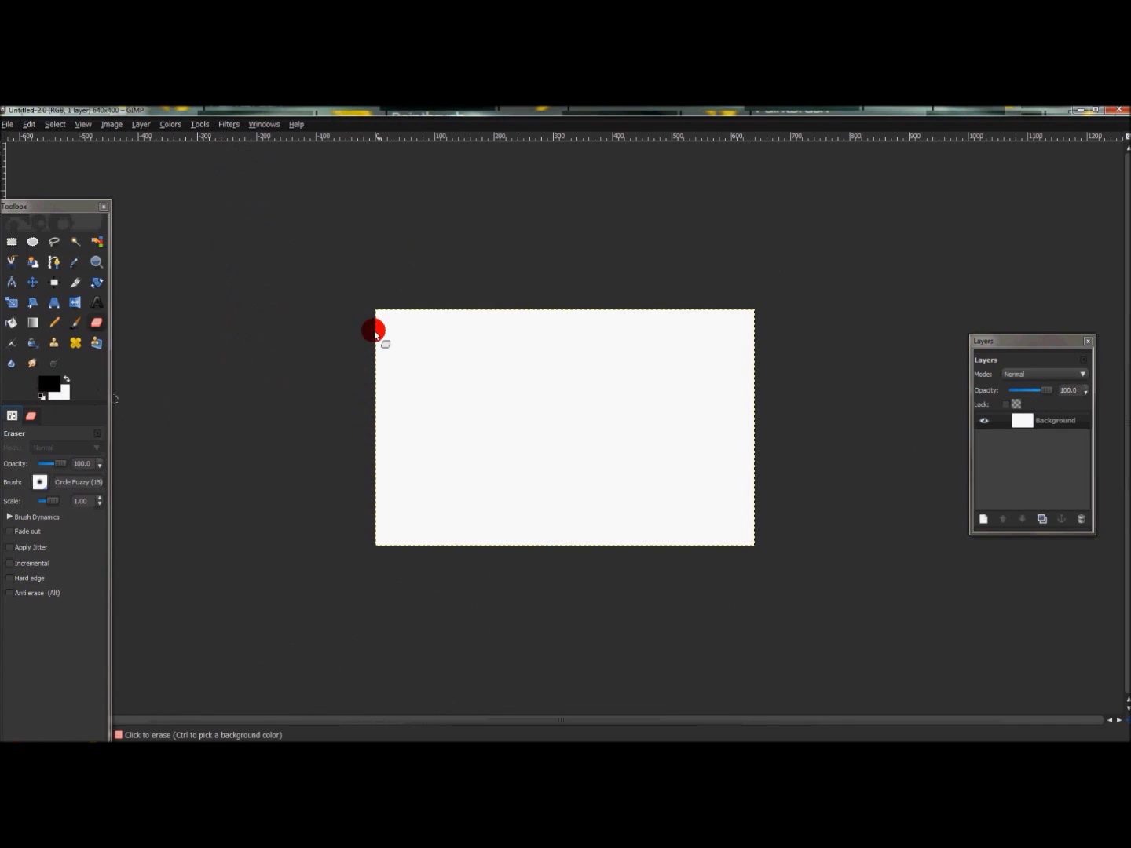
# - Zoom in twice on the white canvas so it fills most of the window
pyautogui.click(96, 264)
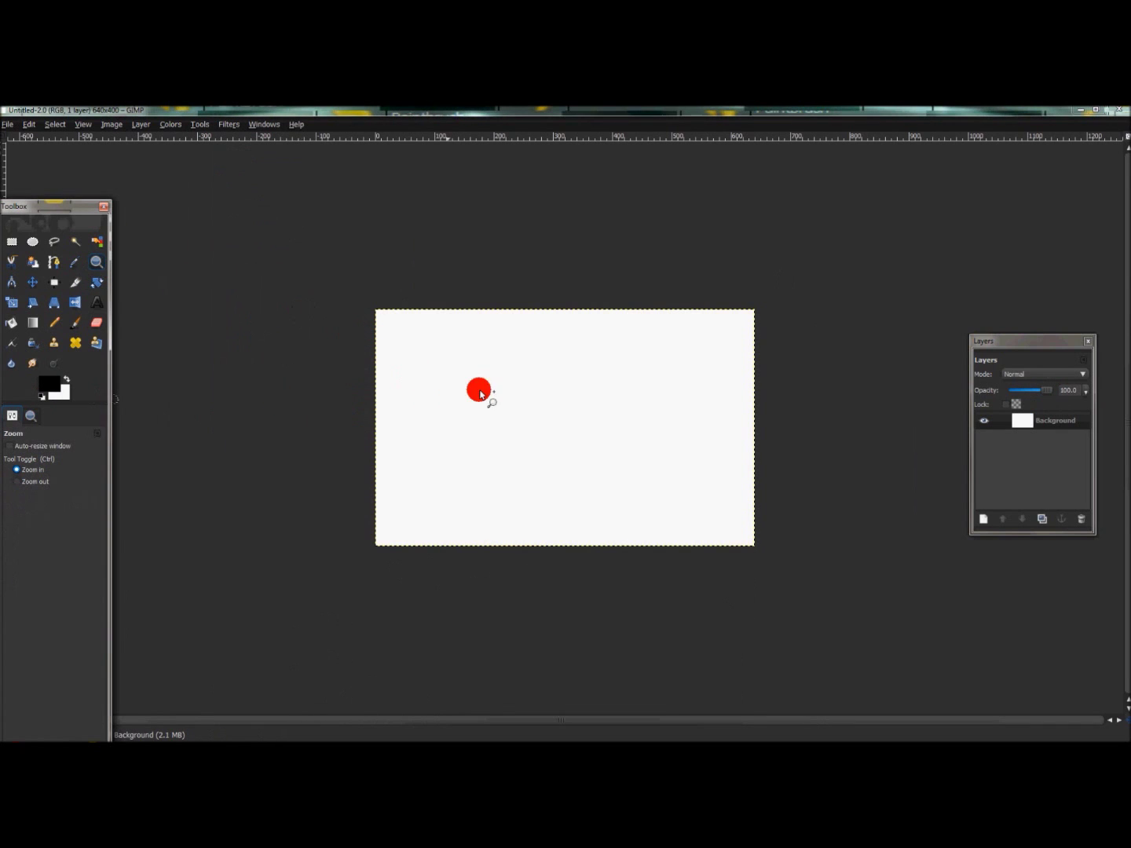
pyautogui.click(511, 398)
pyautogui.click(513, 402)
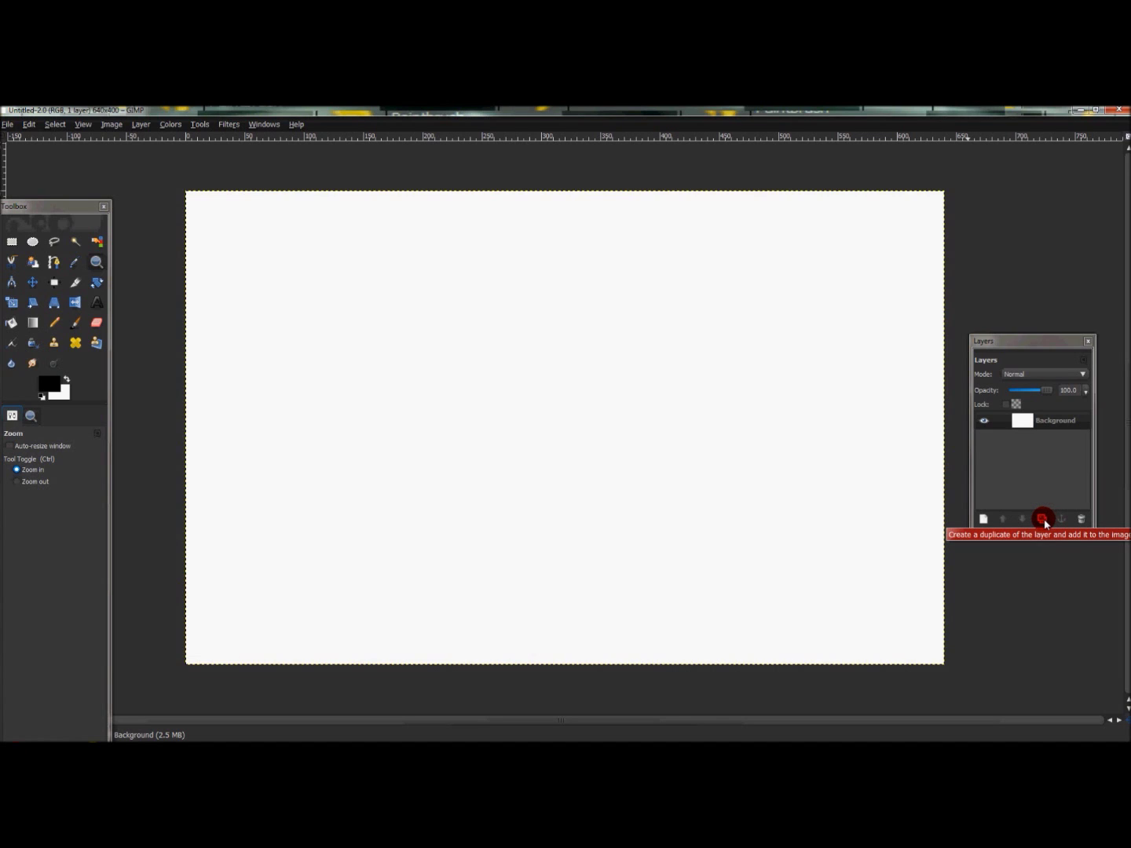
pyautogui.click(985, 519)
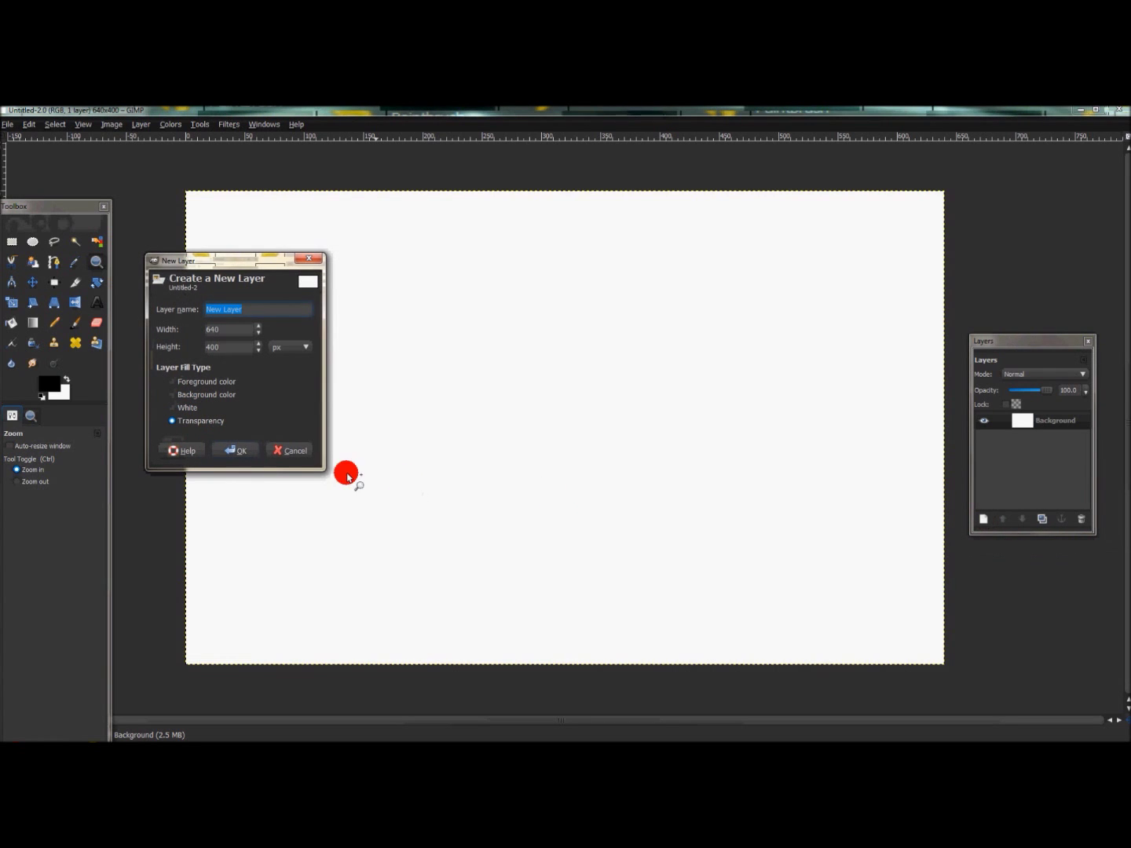
# - Add a 640×400 transparent layer named New Layer above Background
pyautogui.click(235, 452)
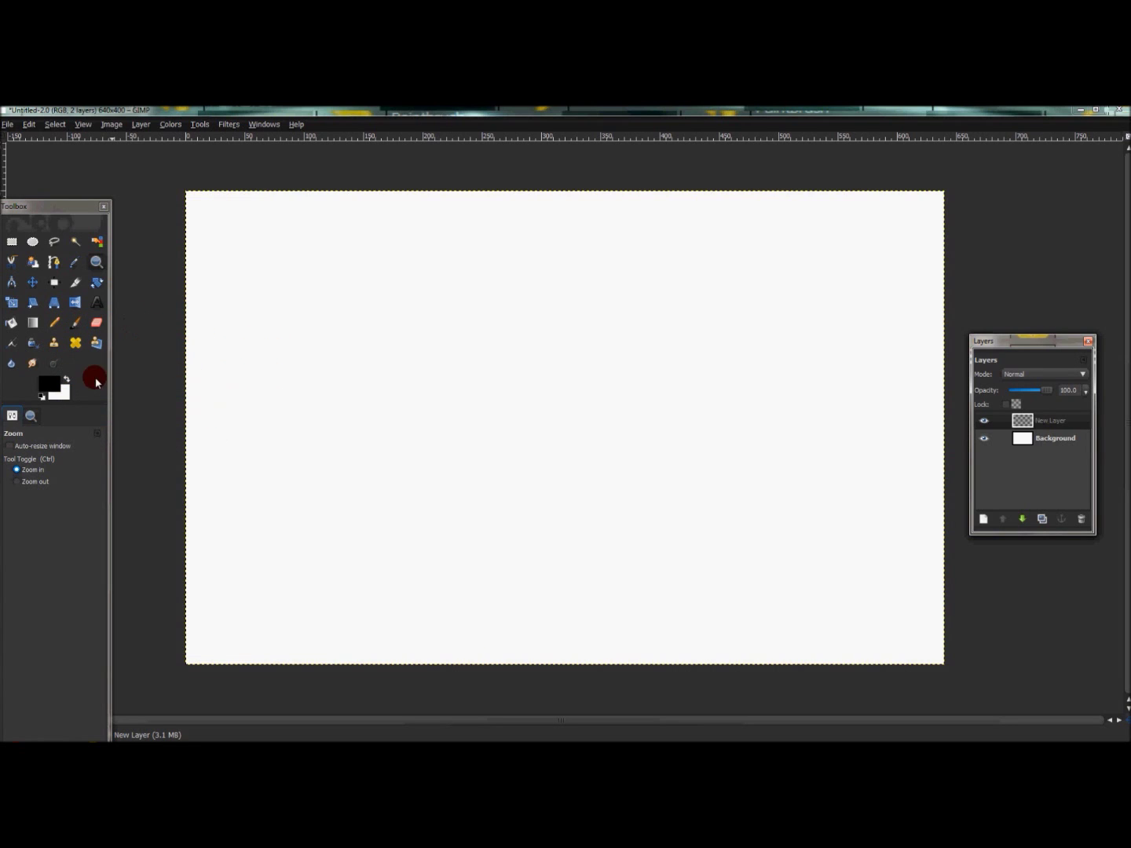
# - Set up the Paintbrush with the Sparks brush, with gradient colouring turned off
pyautogui.click(82, 323)
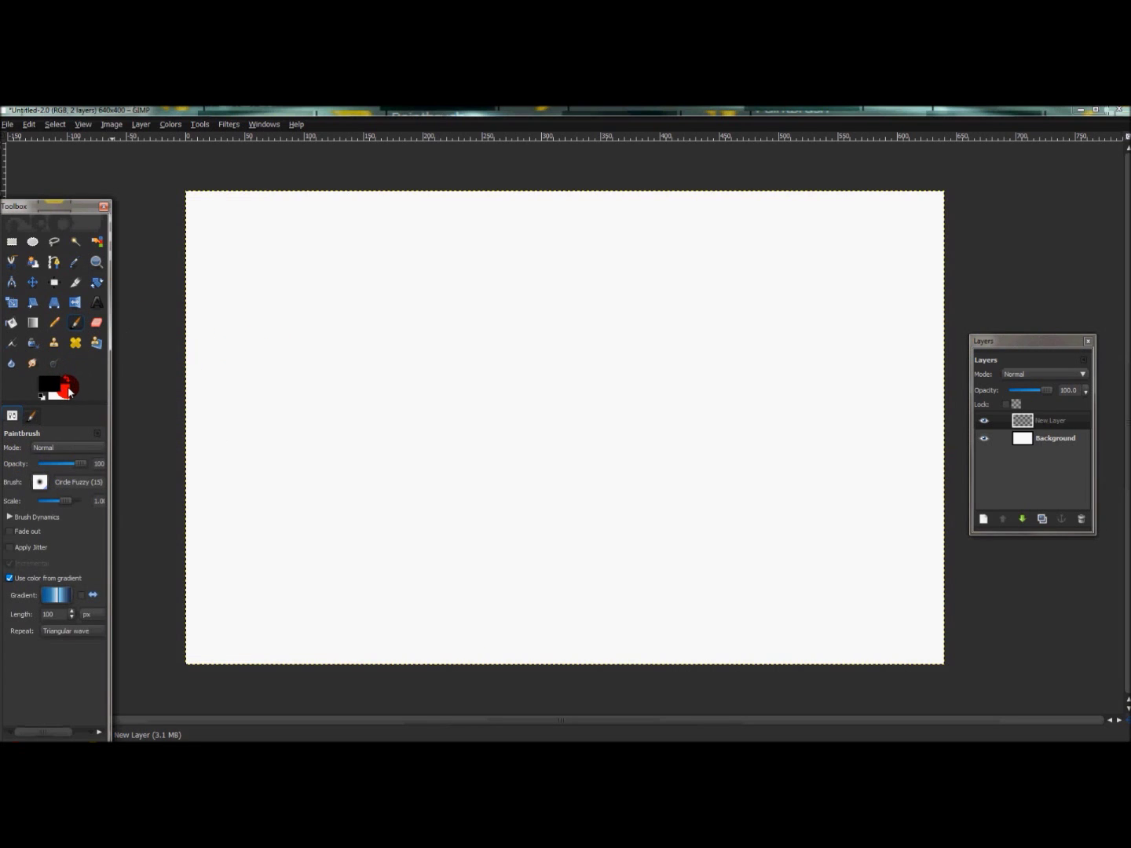
pyautogui.click(41, 482)
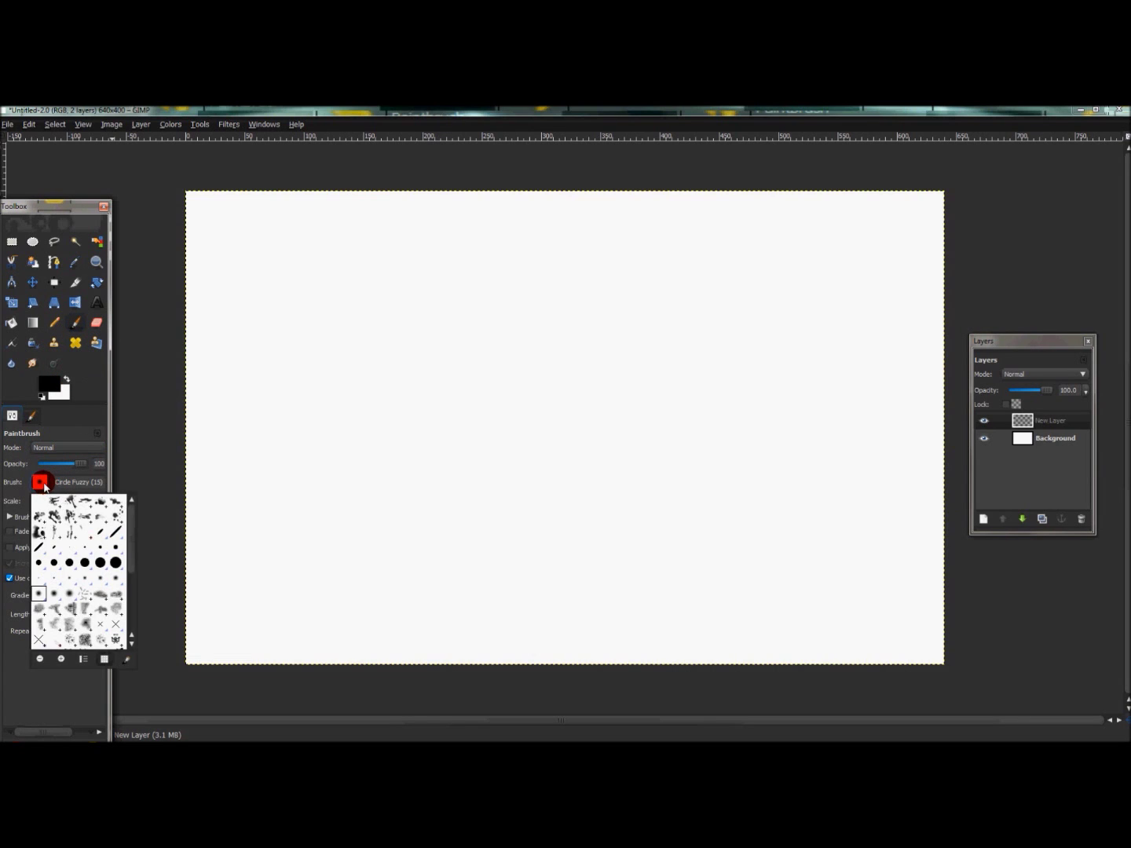
pyautogui.moveTo(129, 537); pyautogui.dragTo(123, 601)
pyautogui.click(63, 631)
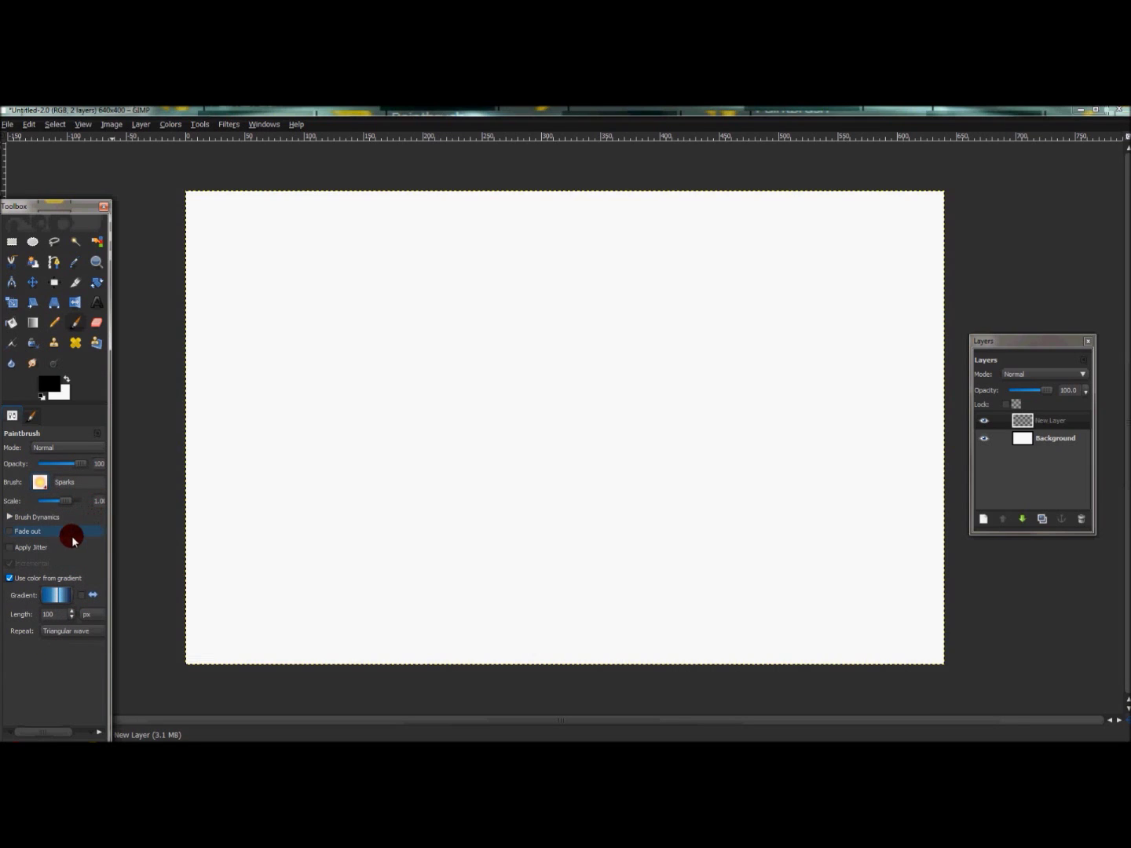
pyautogui.click(8, 579)
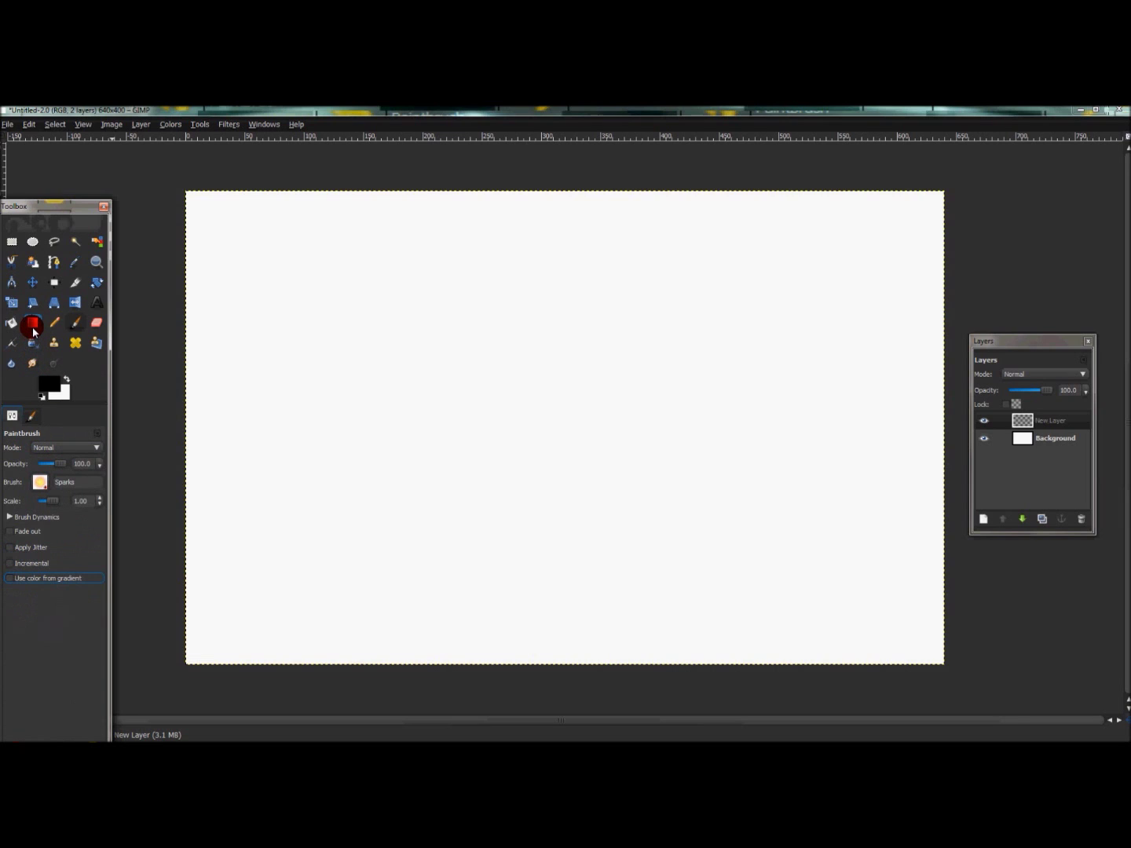
# - Choose the Horizon 2 gradient in the Blend tool, then return to the Paintbrush
pyautogui.click(32, 329)
pyautogui.click(58, 486)
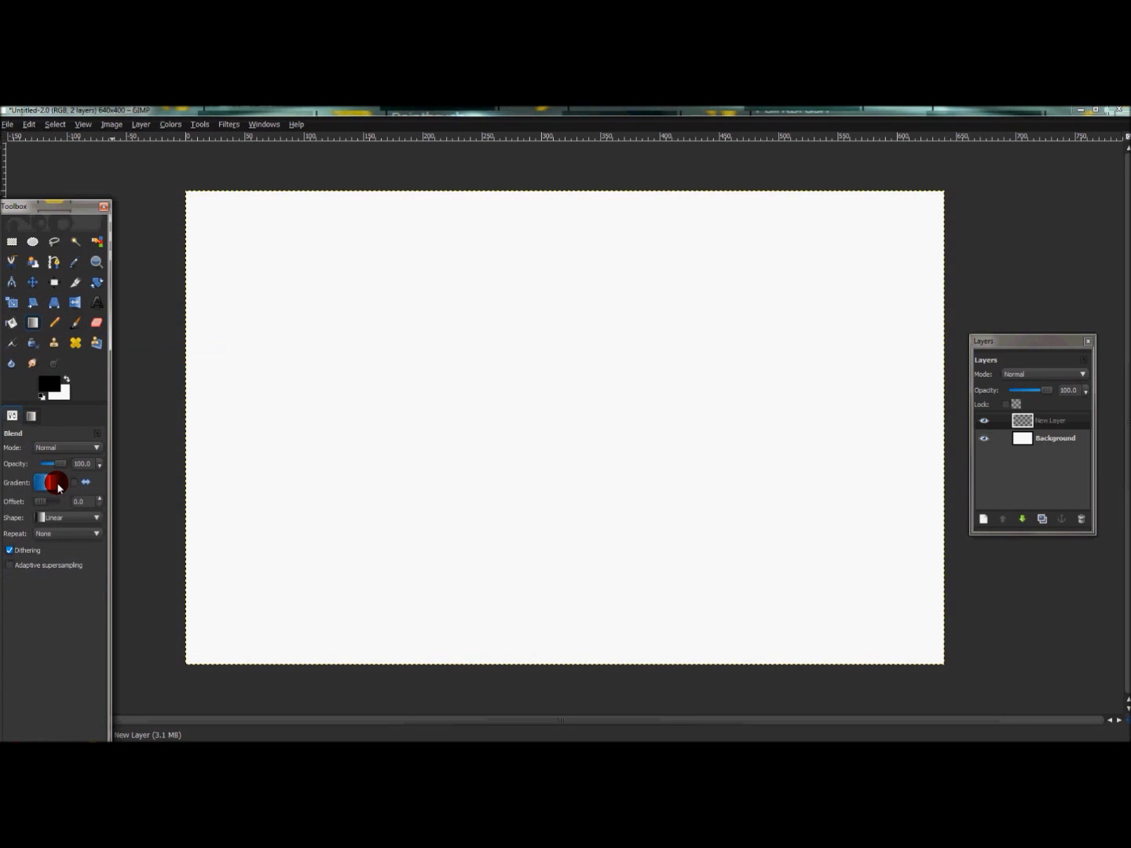
pyautogui.moveTo(59, 487)
pyautogui.mouseDown()
pyautogui.moveTo(121, 540)
pyautogui.moveTo(135, 612)
pyautogui.moveTo(132, 571)
pyautogui.moveTo(83, 559)
pyautogui.moveTo(99, 548)
pyautogui.moveTo(65, 553)
pyautogui.moveTo(131, 594)
pyautogui.mouseUp()
pyautogui.moveTo(160, 527); pyautogui.dragTo(159, 523)
pyautogui.moveTo(198, 524); pyautogui.dragTo(199, 525)
pyautogui.click(74, 323)
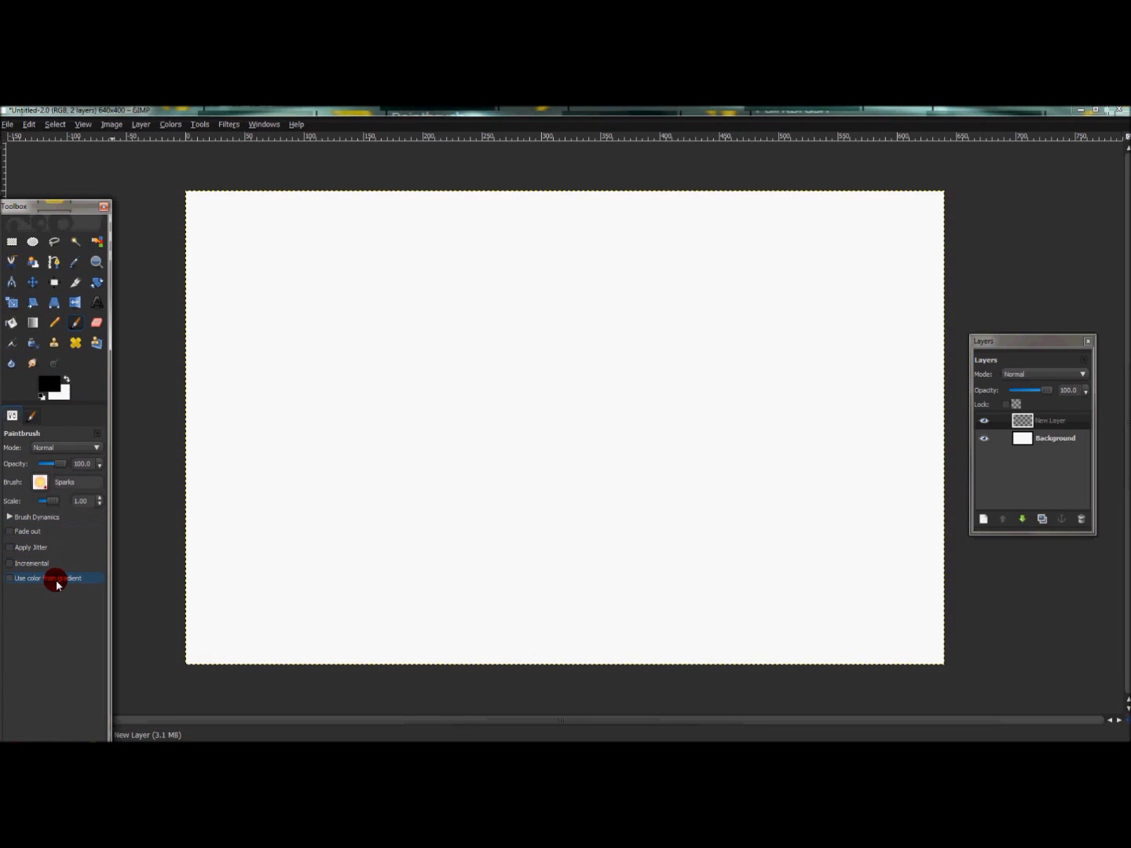
# - With Use color from gradient enabled, paint four arcing Horizon 2 Sparks bands across New Layer
pyautogui.click(57, 583)
pyautogui.moveTo(227, 572)
pyautogui.mouseDown()
pyautogui.moveTo(278, 583)
pyautogui.moveTo(268, 613)
pyautogui.moveTo(232, 626)
pyautogui.mouseUp()
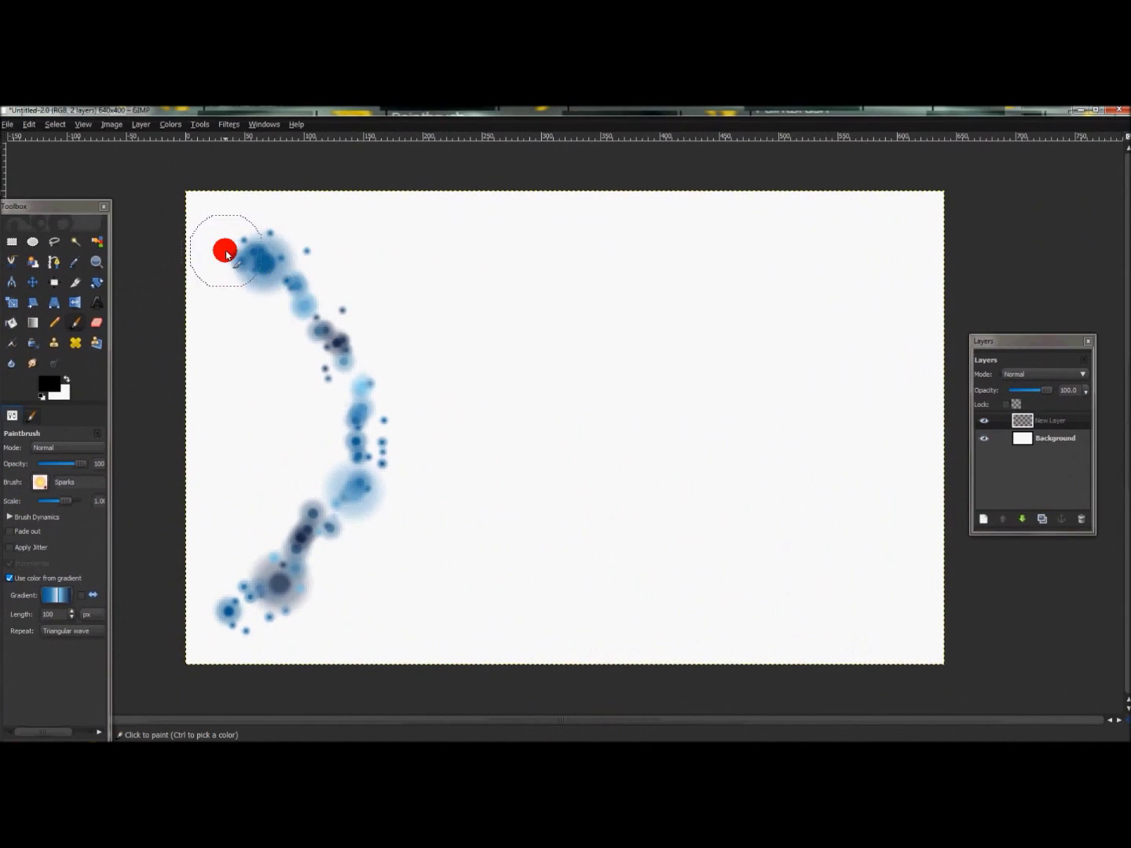
pyautogui.moveTo(296, 211)
pyautogui.mouseDown()
pyautogui.moveTo(384, 359)
pyautogui.moveTo(306, 624)
pyautogui.moveTo(464, 335)
pyautogui.moveTo(321, 303)
pyautogui.moveTo(452, 652)
pyautogui.moveTo(577, 293)
pyautogui.moveTo(518, 629)
pyautogui.moveTo(483, 656)
pyautogui.mouseUp()
pyautogui.moveTo(718, 207)
pyautogui.mouseDown()
pyautogui.moveTo(749, 320)
pyautogui.moveTo(725, 634)
pyautogui.moveTo(767, 313)
pyautogui.moveTo(765, 468)
pyautogui.moveTo(785, 238)
pyautogui.moveTo(795, 635)
pyautogui.moveTo(804, 252)
pyautogui.moveTo(826, 506)
pyautogui.moveTo(788, 436)
pyautogui.moveTo(801, 433)
pyautogui.moveTo(777, 437)
pyautogui.moveTo(802, 279)
pyautogui.moveTo(786, 207)
pyautogui.mouseUp()
pyautogui.moveTo(210, 413)
pyautogui.mouseDown()
pyautogui.moveTo(179, 466)
pyautogui.moveTo(184, 393)
pyautogui.moveTo(189, 463)
pyautogui.moveTo(228, 456)
pyautogui.mouseUp()
pyautogui.moveTo(286, 237); pyautogui.dragTo(302, 216)
pyautogui.moveTo(432, 233)
pyautogui.mouseDown()
pyautogui.moveTo(471, 366)
pyautogui.moveTo(435, 562)
pyautogui.moveTo(382, 634)
pyautogui.moveTo(475, 357)
pyautogui.moveTo(462, 236)
pyautogui.moveTo(415, 182)
pyautogui.moveTo(465, 369)
pyautogui.moveTo(410, 591)
pyautogui.moveTo(352, 647)
pyautogui.moveTo(240, 632)
pyautogui.mouseUp()
pyautogui.moveTo(682, 601)
pyautogui.mouseDown()
pyautogui.moveTo(719, 552)
pyautogui.moveTo(717, 197)
pyautogui.mouseUp()
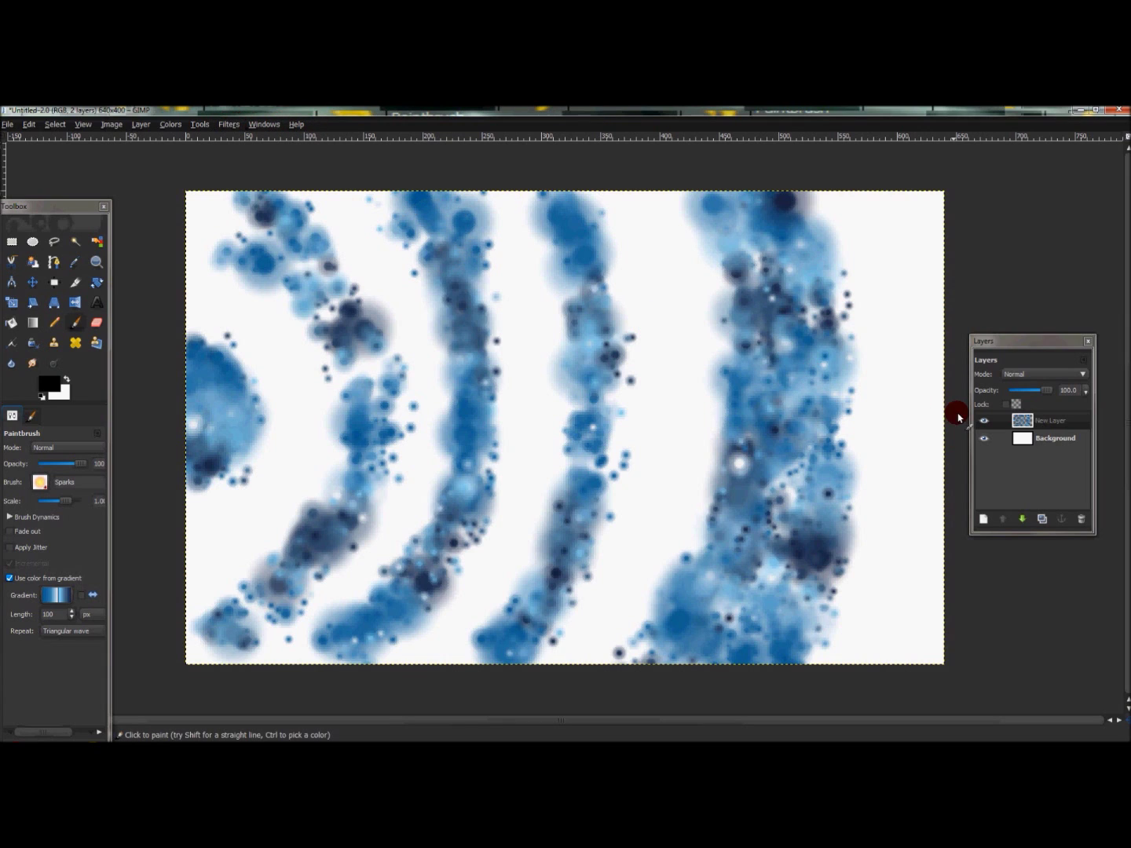
pyautogui.click(229, 124)
# - Apply Map > Displace to New Layer with X 93, Y 192 and Wrap edges
pyautogui.moveTo(285, 324)
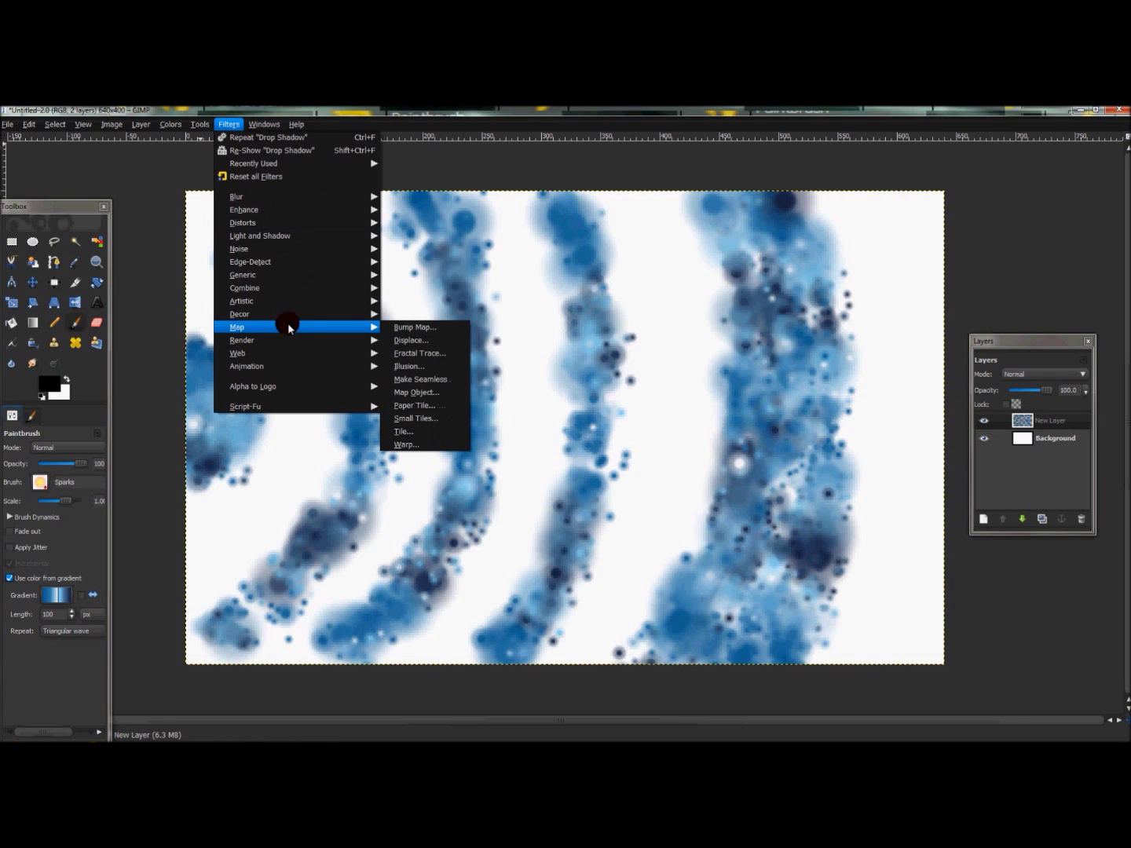
pyautogui.click(435, 340)
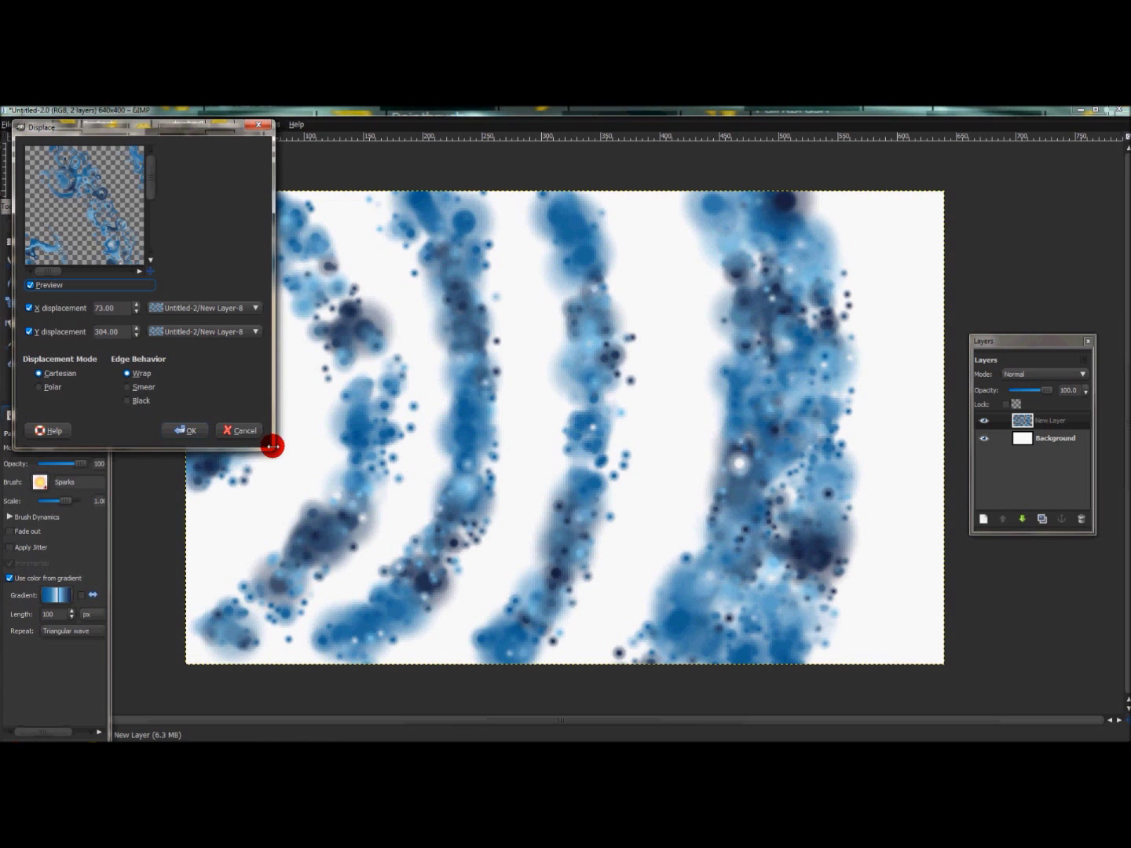
pyautogui.moveTo(274, 450); pyautogui.dragTo(550, 688)
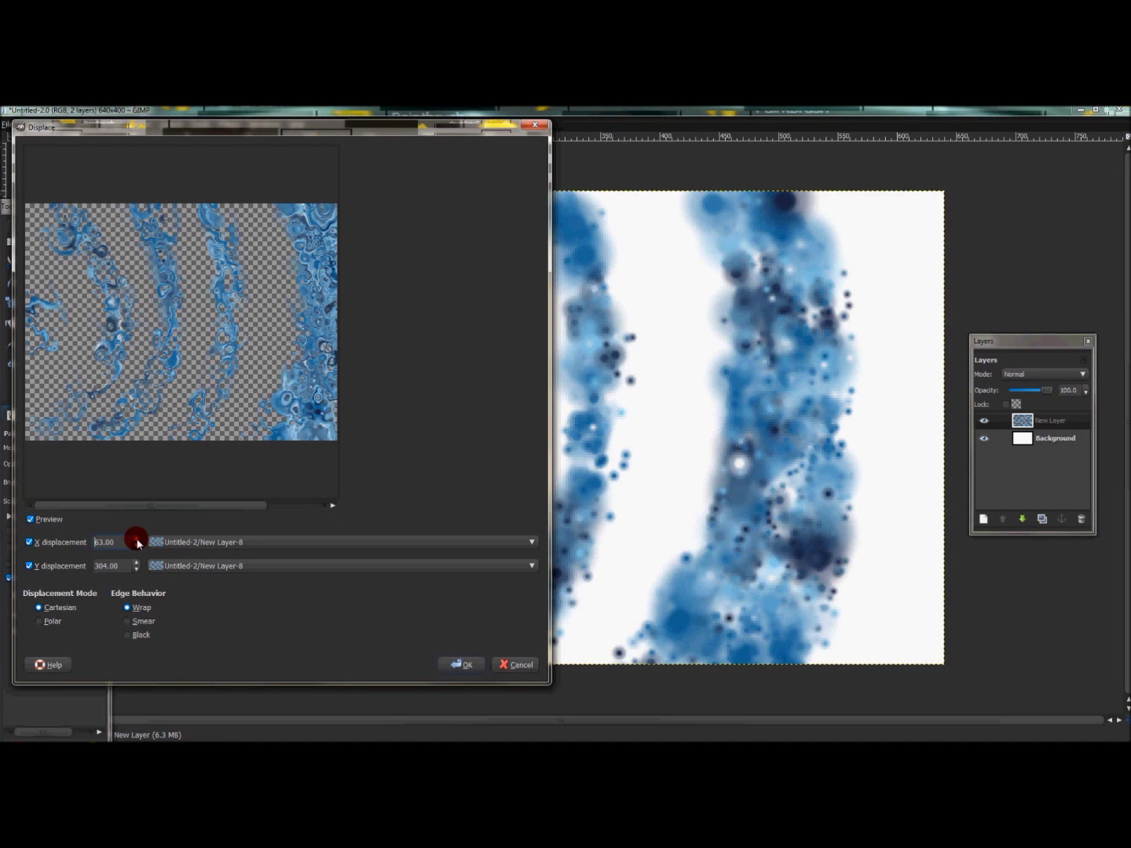
pyautogui.moveTo(138, 542); pyautogui.dragTo(138, 558)
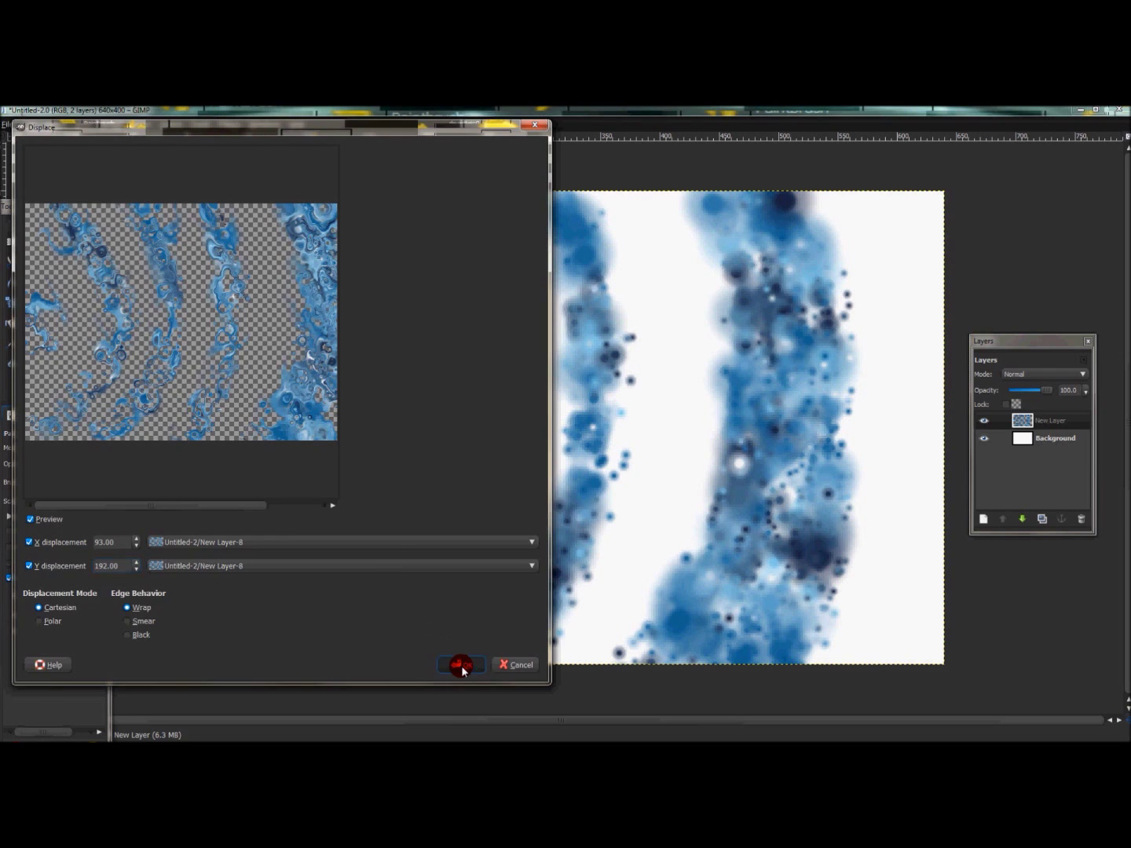
pyautogui.click(461, 665)
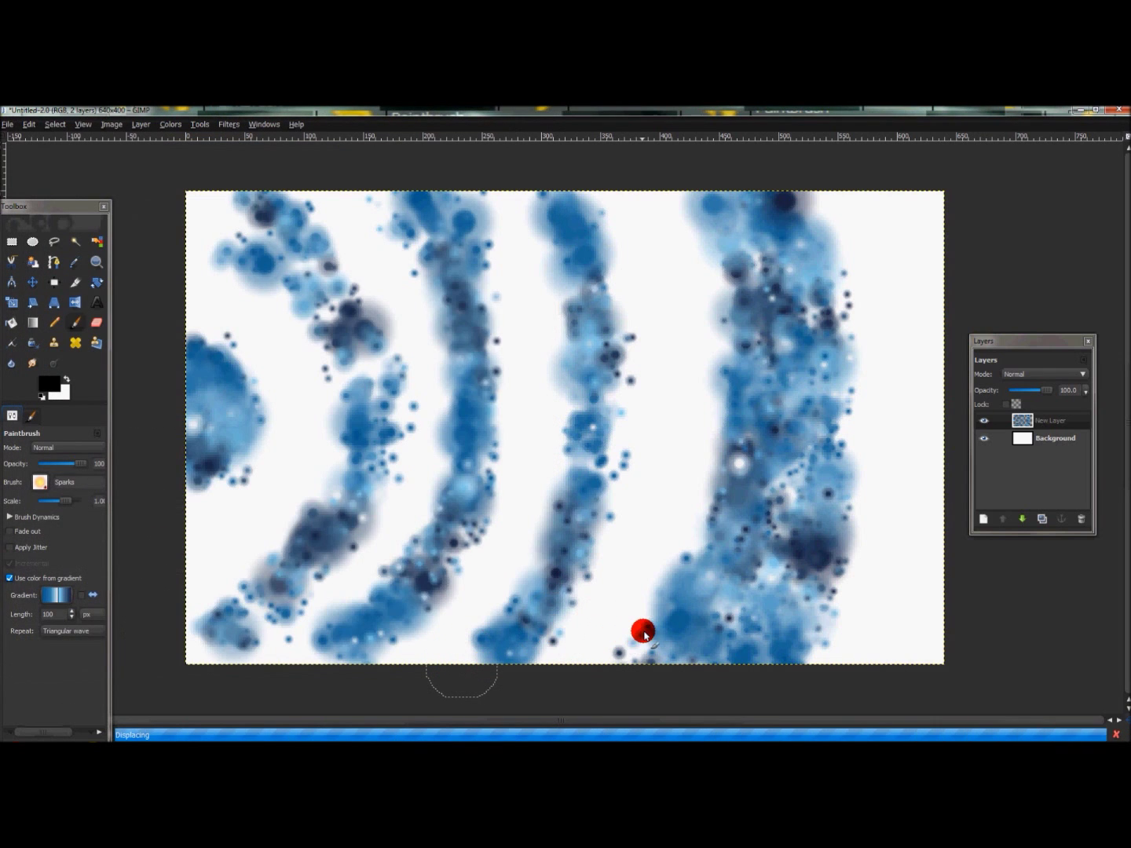